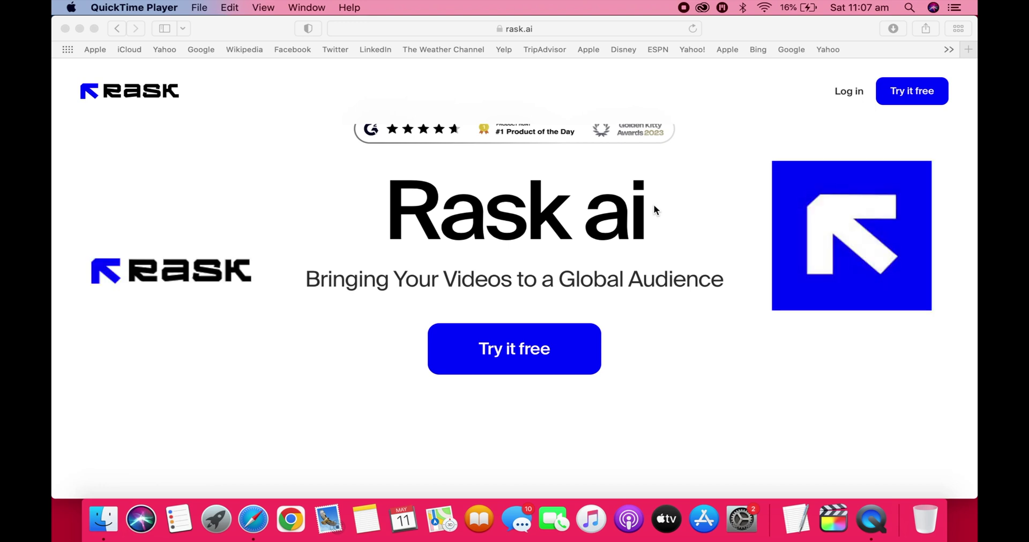
# Step: Start signing in to Rask AI from the Log in link on the rask.ai homepage
pyautogui.click(849, 94)
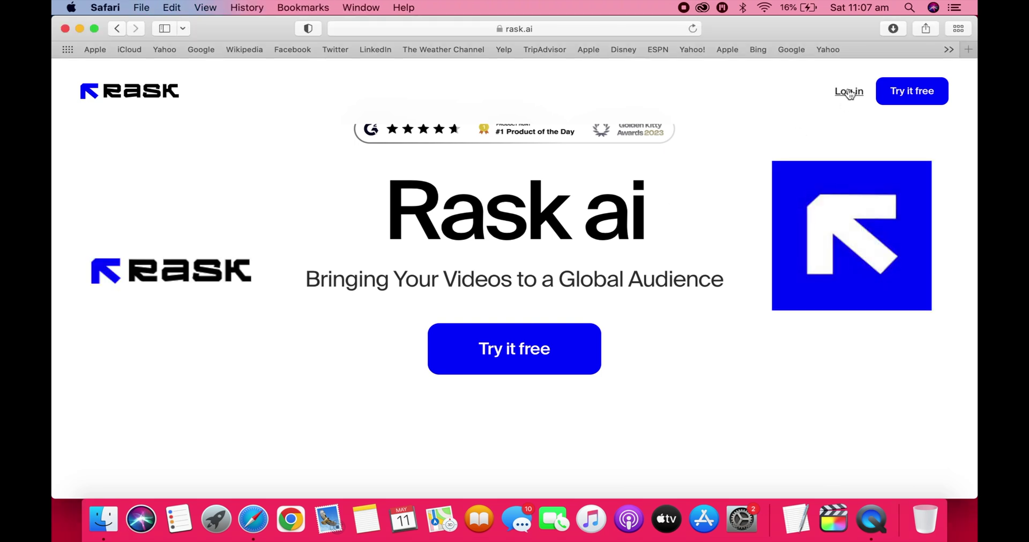
pyautogui.click(849, 92)
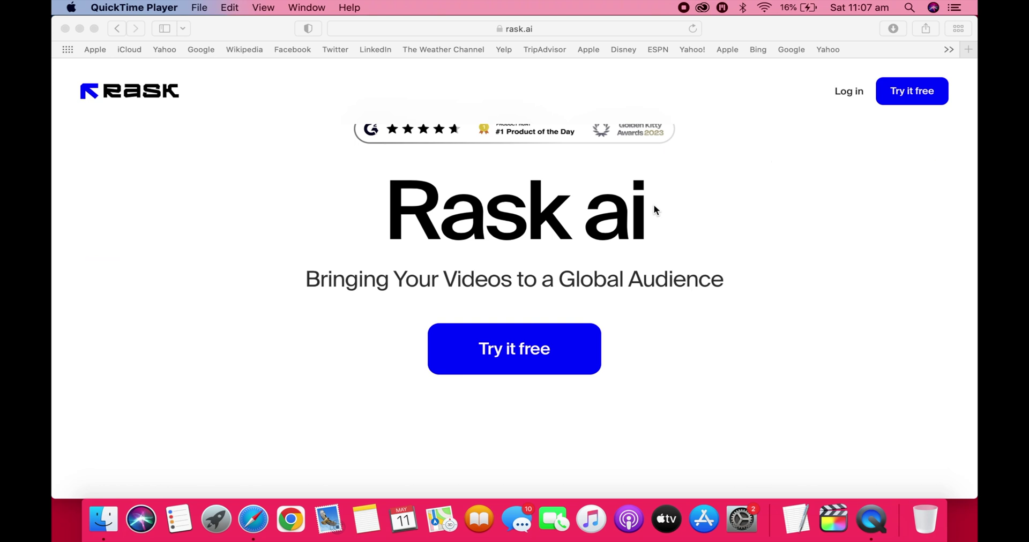
pyautogui.click(848, 93)
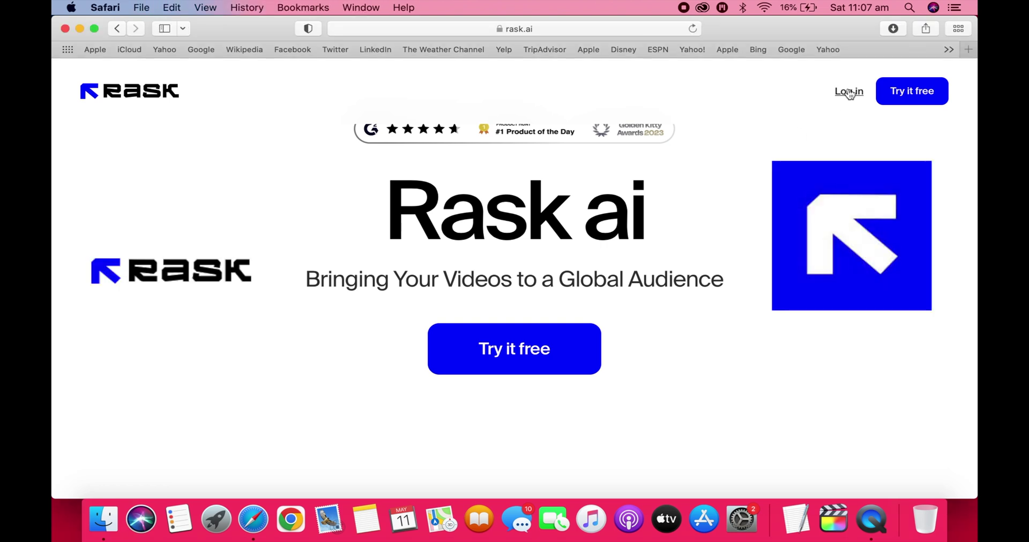
# Step: Finish signing in and scroll through the Manage your plan tiers and features
pyautogui.click(849, 92)
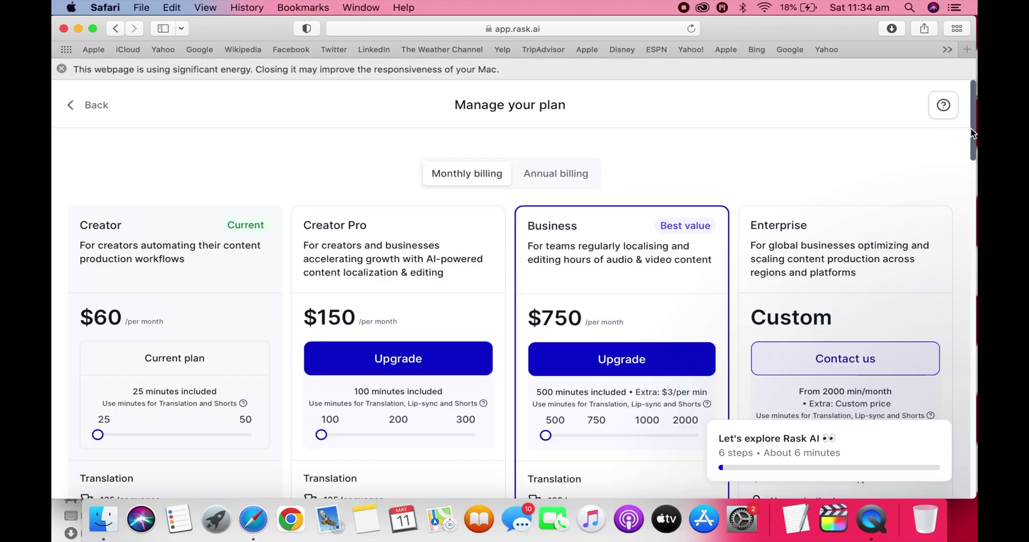
pyautogui.moveTo(972, 134); pyautogui.dragTo(971, 207)
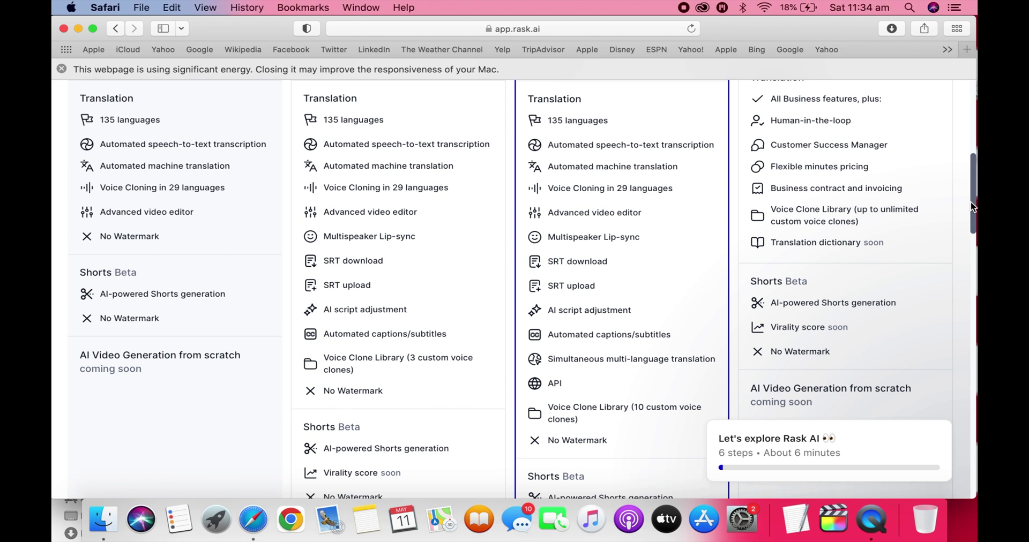
pyautogui.moveTo(971, 207); pyautogui.dragTo(967, 220)
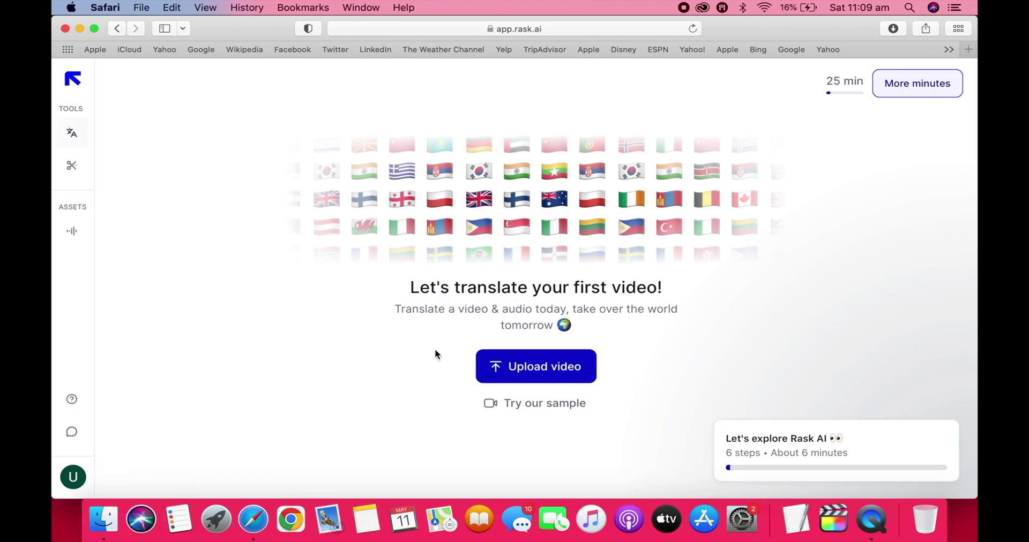
# Step: Bring up the upload-and-translate form and its original-language list, then dismiss it
pyautogui.click(531, 381)
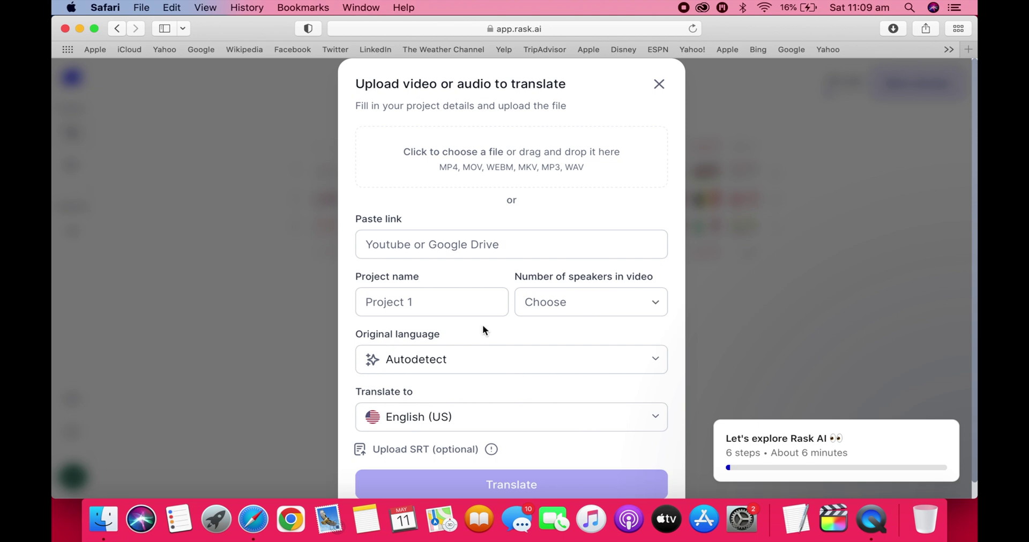
pyautogui.click(461, 359)
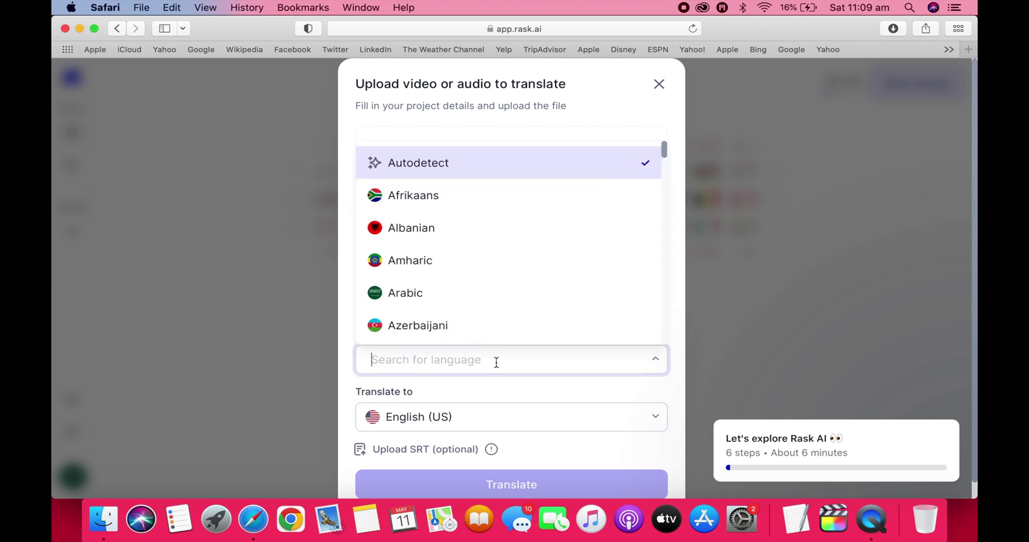
pyautogui.press('Escape')
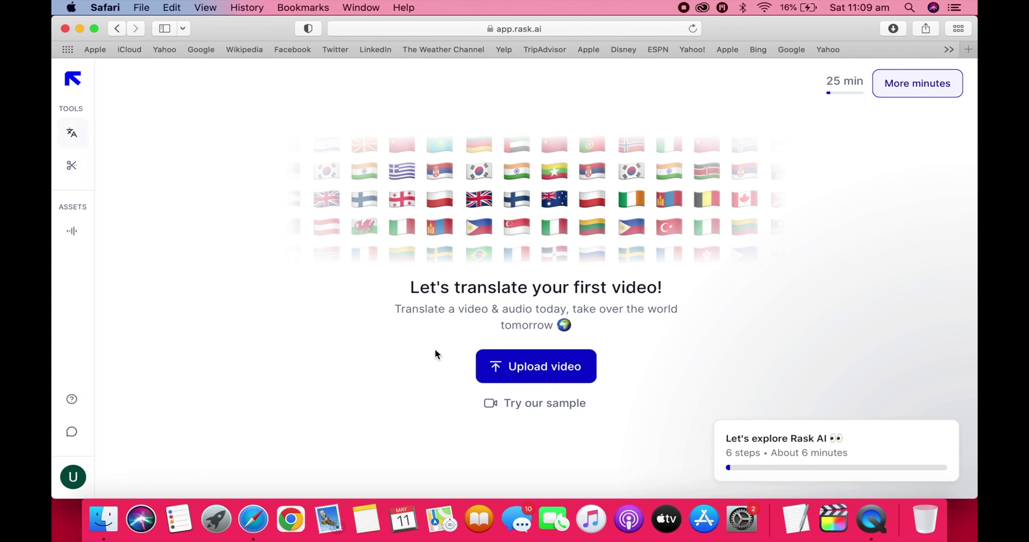
# Step: Reopen the upload form and browse the original-language list down to English
pyautogui.click(531, 382)
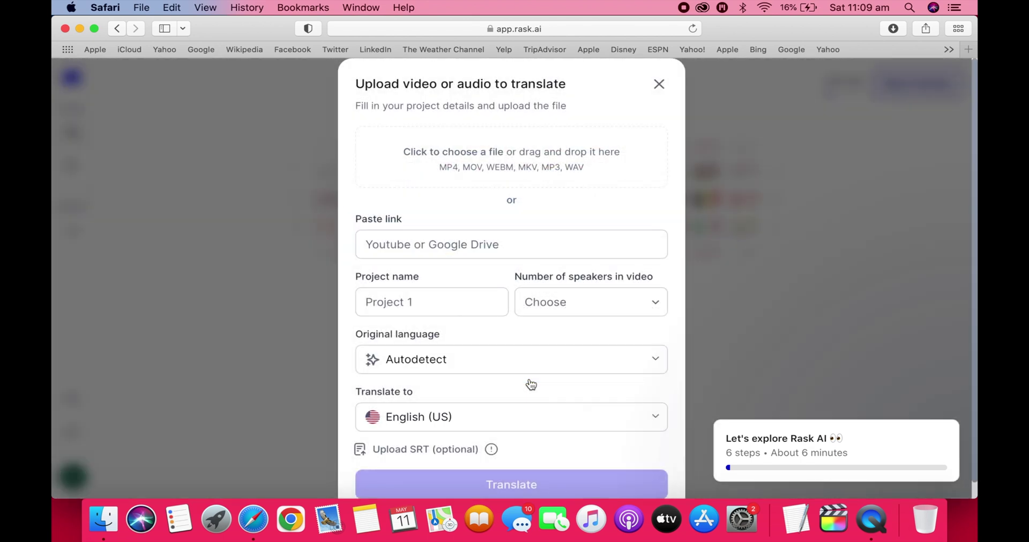
pyautogui.click(463, 356)
pyautogui.scroll(-2, 480, 338)
pyautogui.scroll(-1, 480, 338)
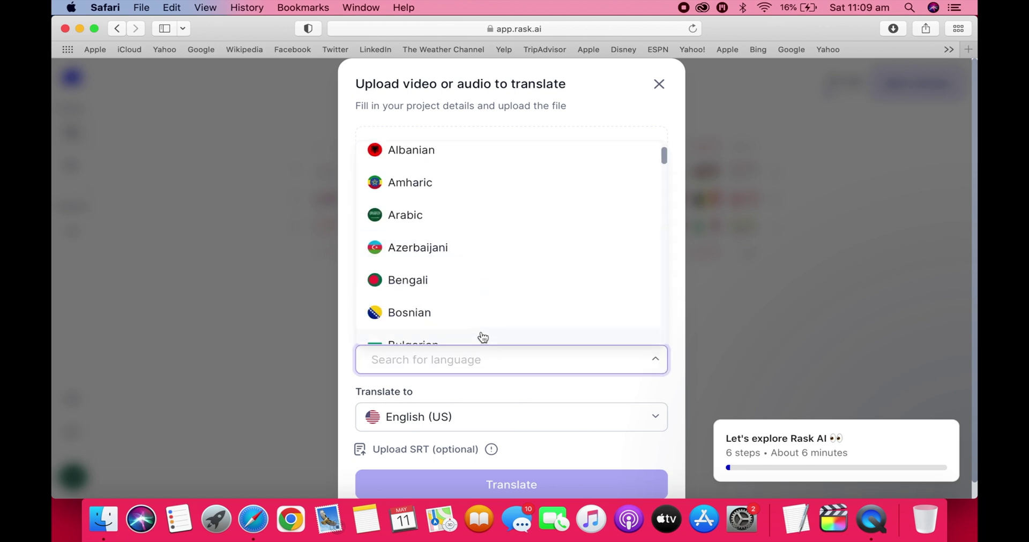
pyautogui.moveTo(665, 155); pyautogui.dragTo(660, 192)
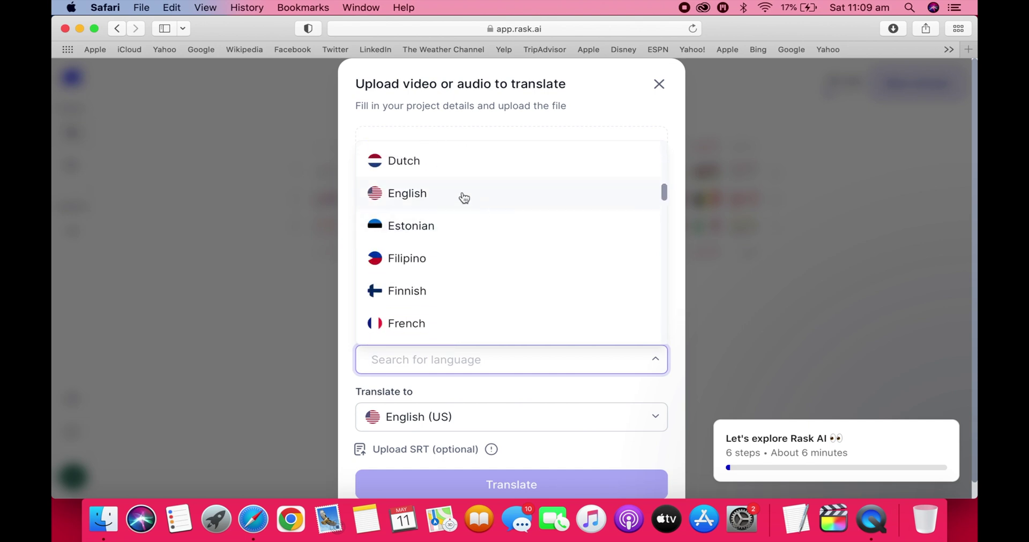
# Step: Set the original language to English and name the project 'Rask AI'
pyautogui.click(464, 197)
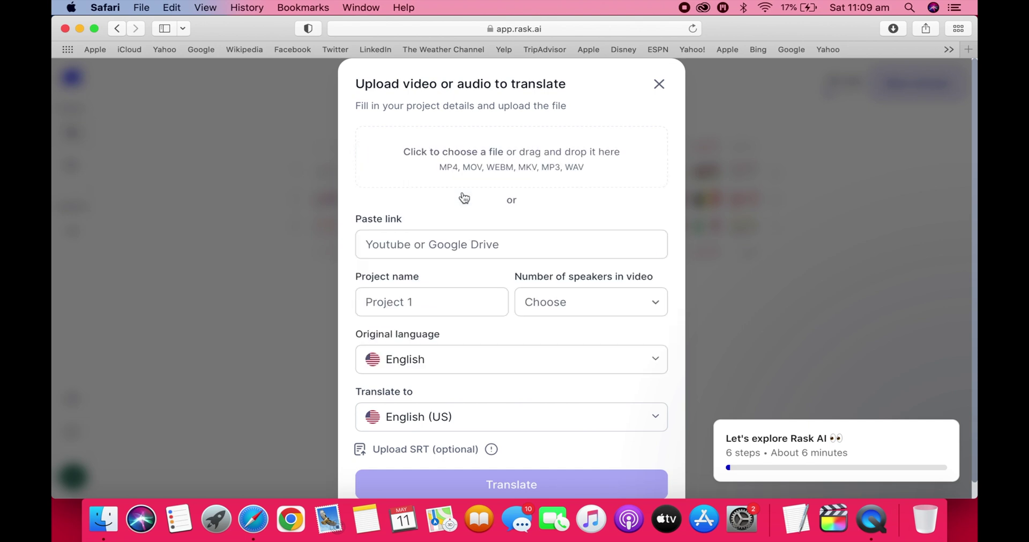
pyautogui.click(489, 305)
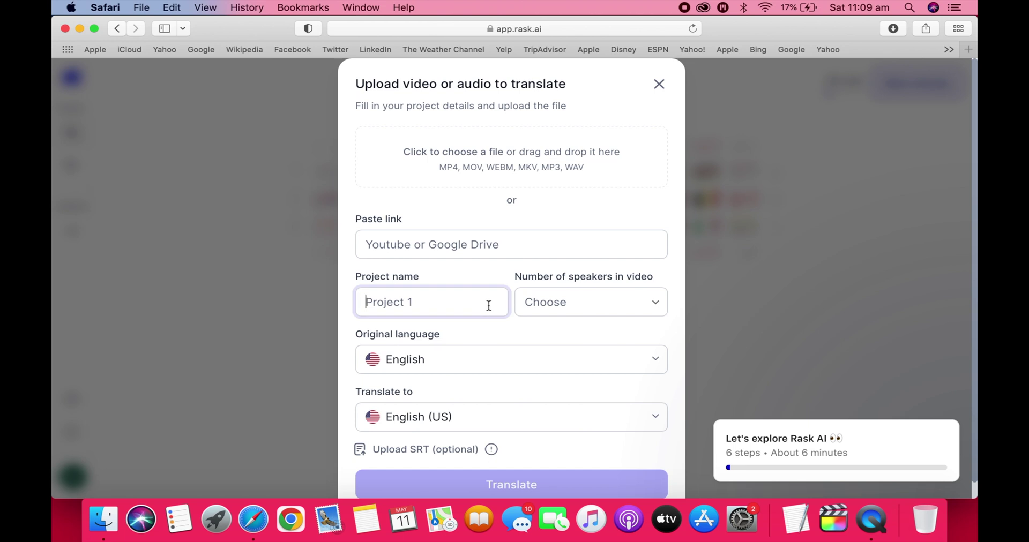
pyautogui.write('R')
pyautogui.write('as')
pyautogui.write('k')
pyautogui.write(' AI')
# Step: Set the number of speakers to 1 and focus the Paste link field
pyautogui.click(553, 307)
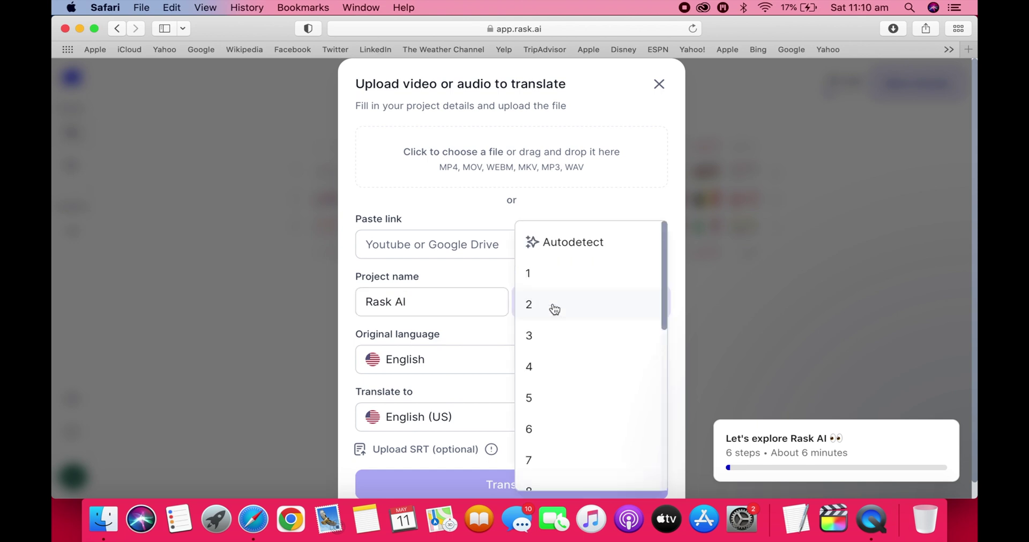
pyautogui.click(580, 270)
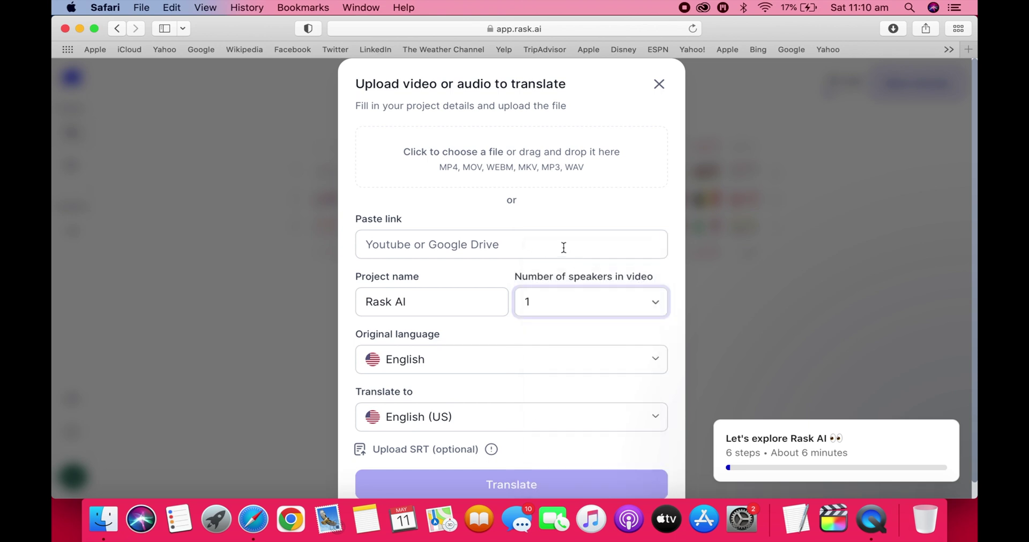
pyautogui.click(563, 247)
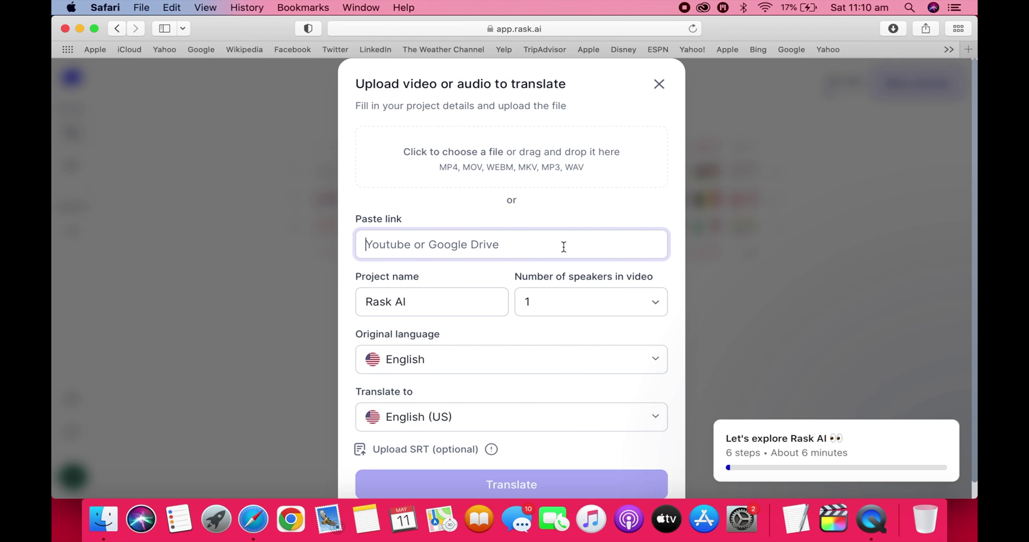
# Step: Add the animated clip file from Finder and translate it into French
pyautogui.click(109, 523)
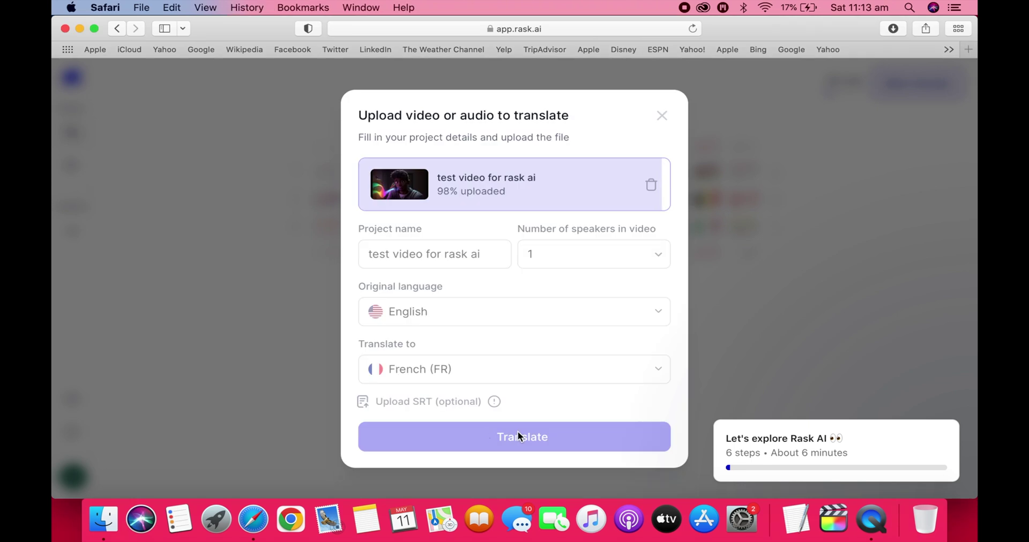
pyautogui.click(518, 432)
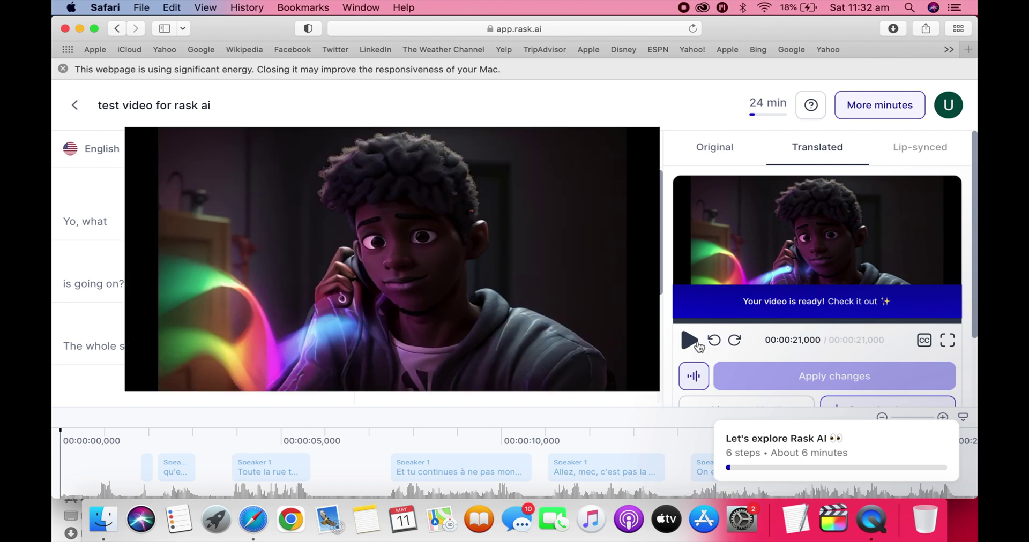
# Step: Play the French-translated clip from the start in the Translated player
pyautogui.click(690, 340)
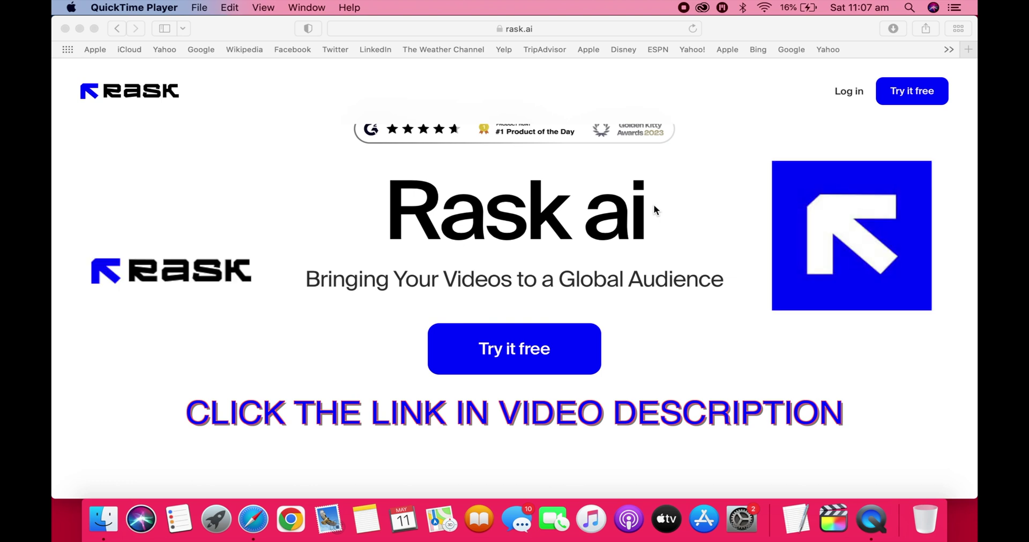
# Step: Sign back in to Rask AI and go to More minutes to view the plan tiers
pyautogui.click(849, 93)
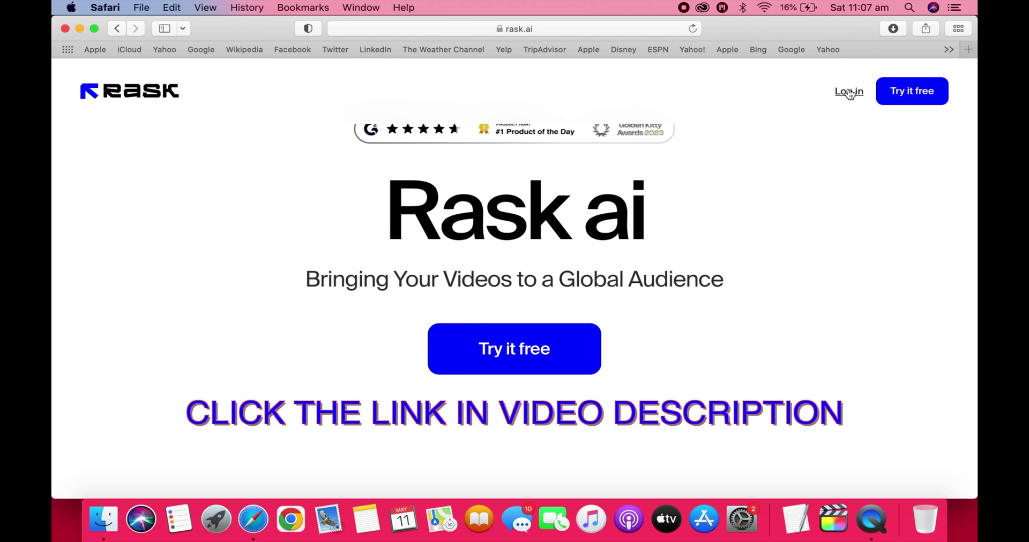
pyautogui.click(849, 93)
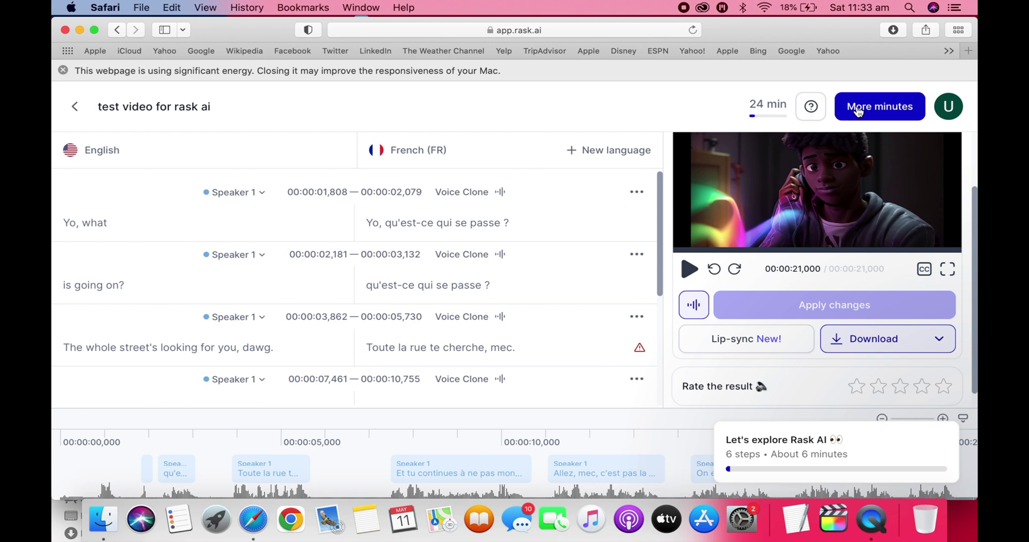
pyautogui.click(857, 109)
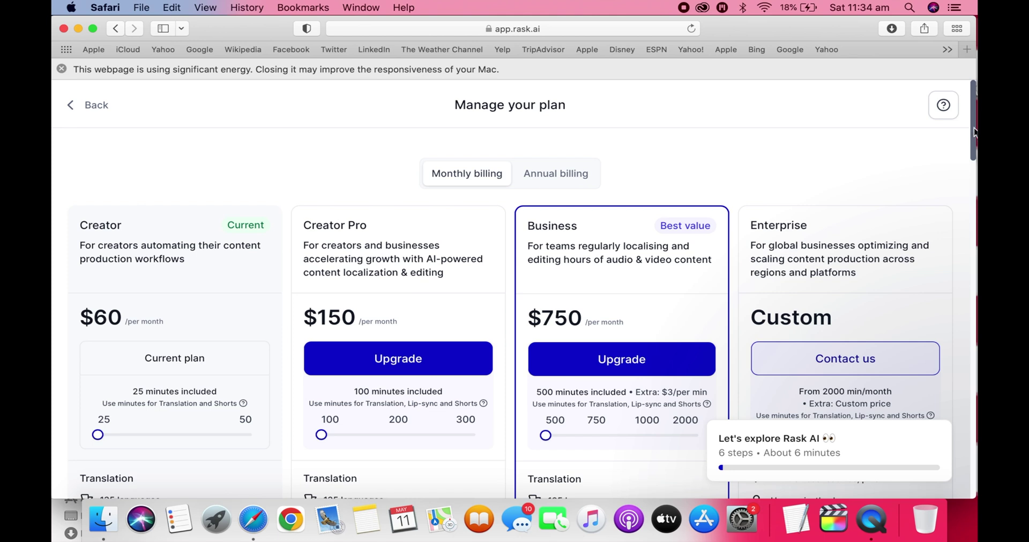
# Step: Scroll down the Manage your plan page to read each tier's feature list
pyautogui.moveTo(971, 133); pyautogui.dragTo(971, 207)
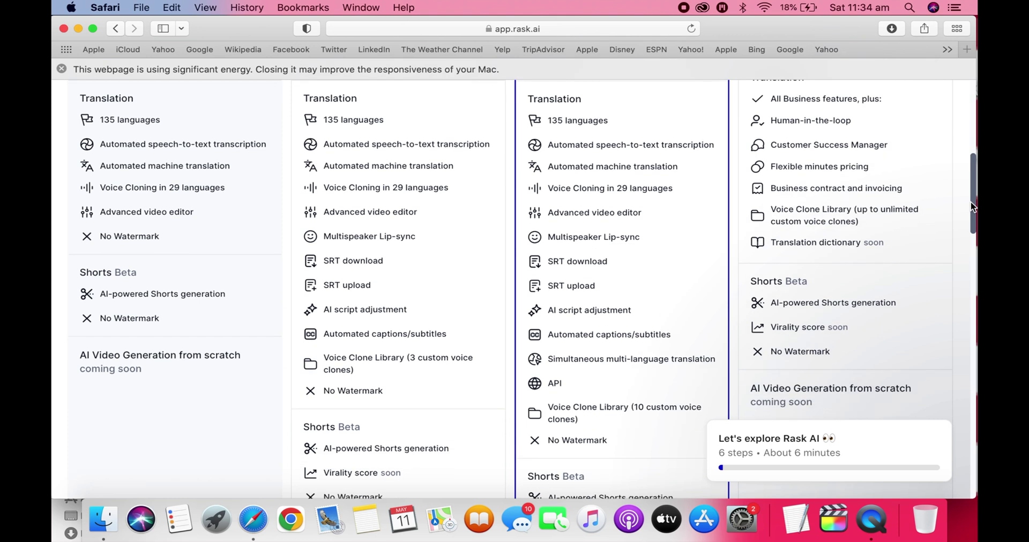
pyautogui.moveTo(972, 206); pyautogui.dragTo(960, 246)
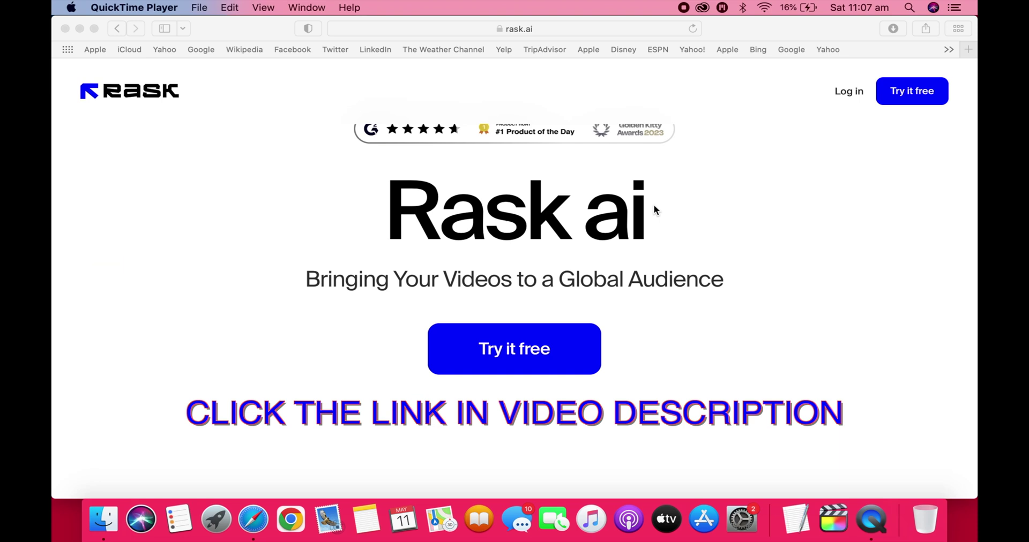
pyautogui.click(848, 94)
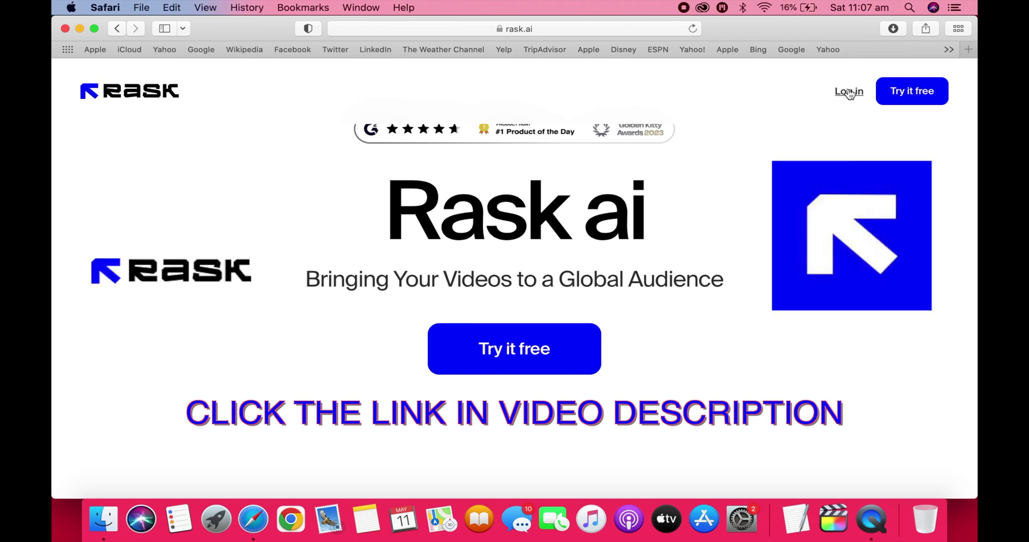
pyautogui.click(849, 93)
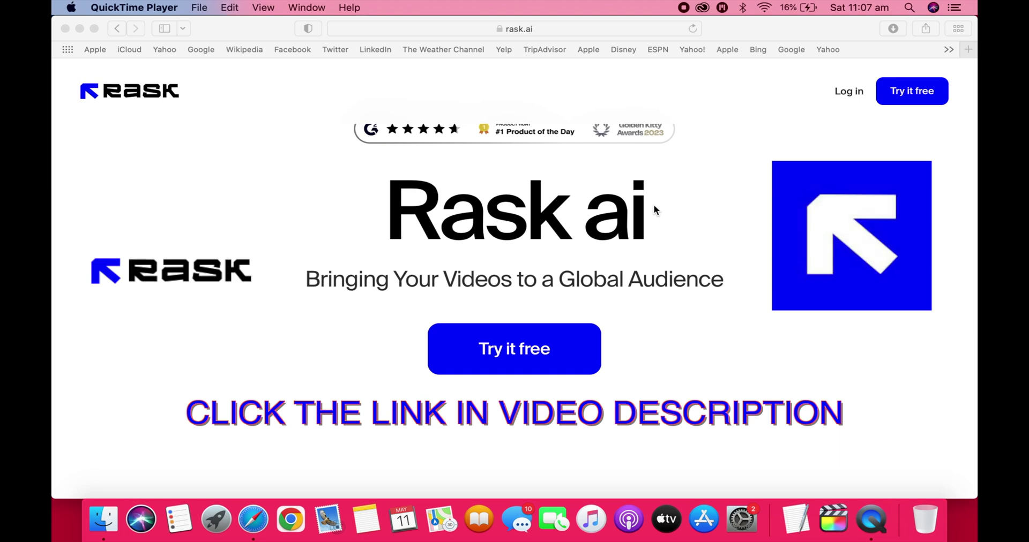
pyautogui.click(849, 93)
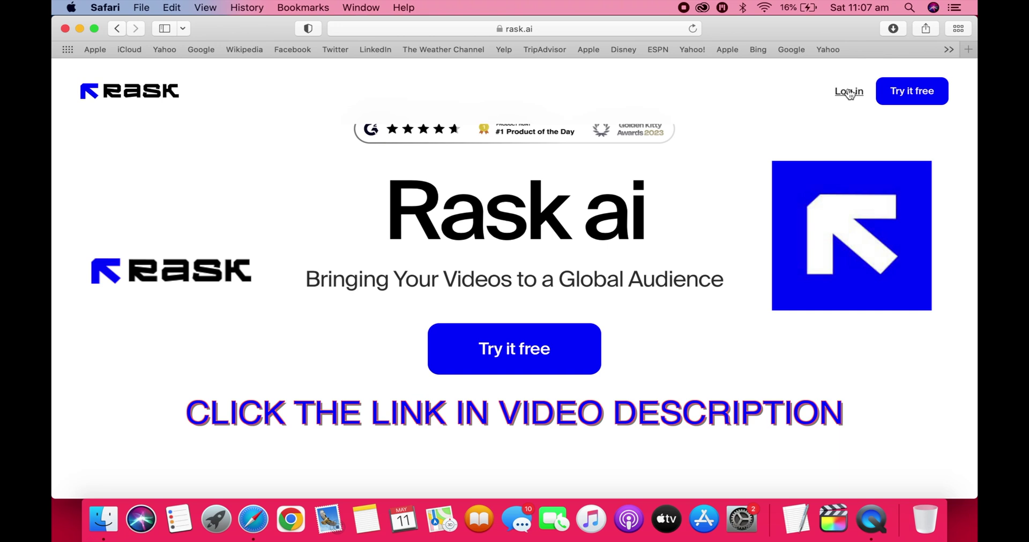
pyautogui.click(849, 92)
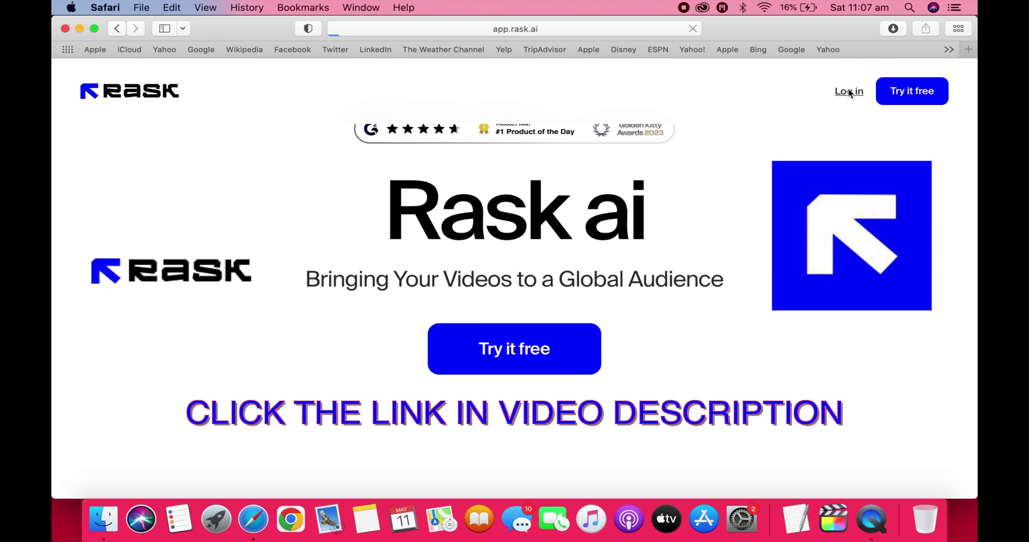